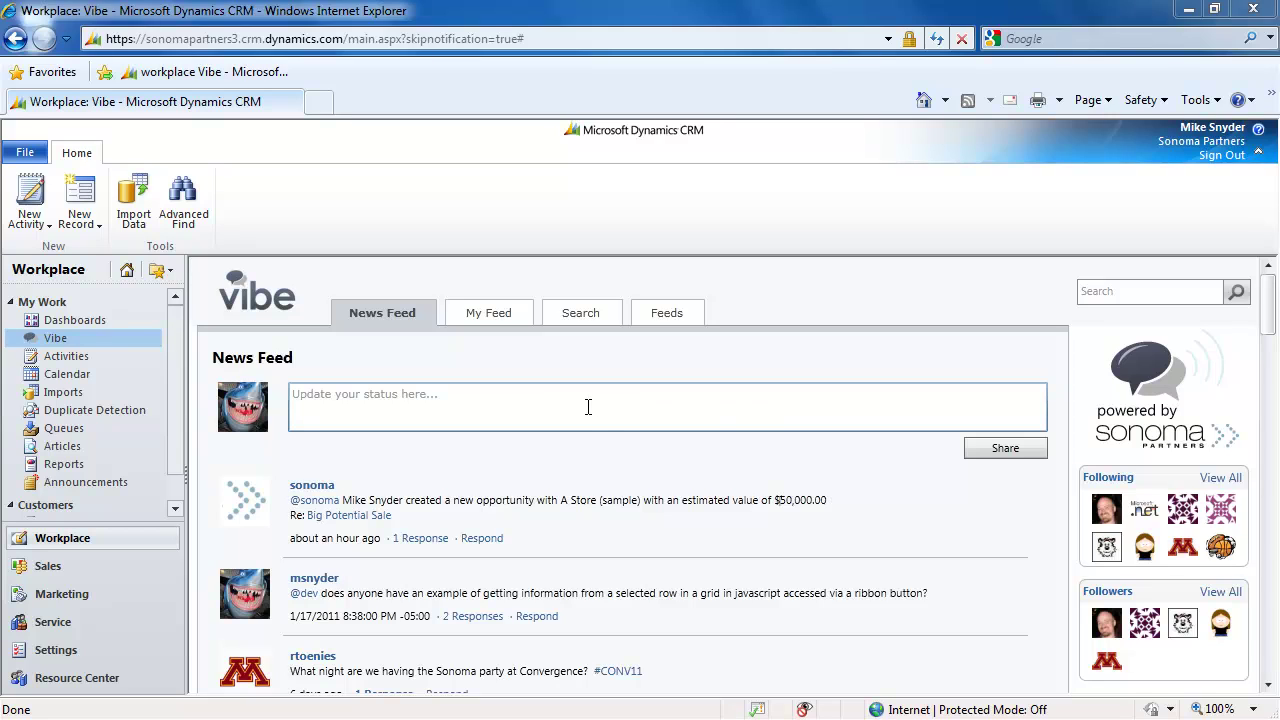
Look through the most recent posts in the Vibe News Feed
scroll(1265, 308, down, 3)
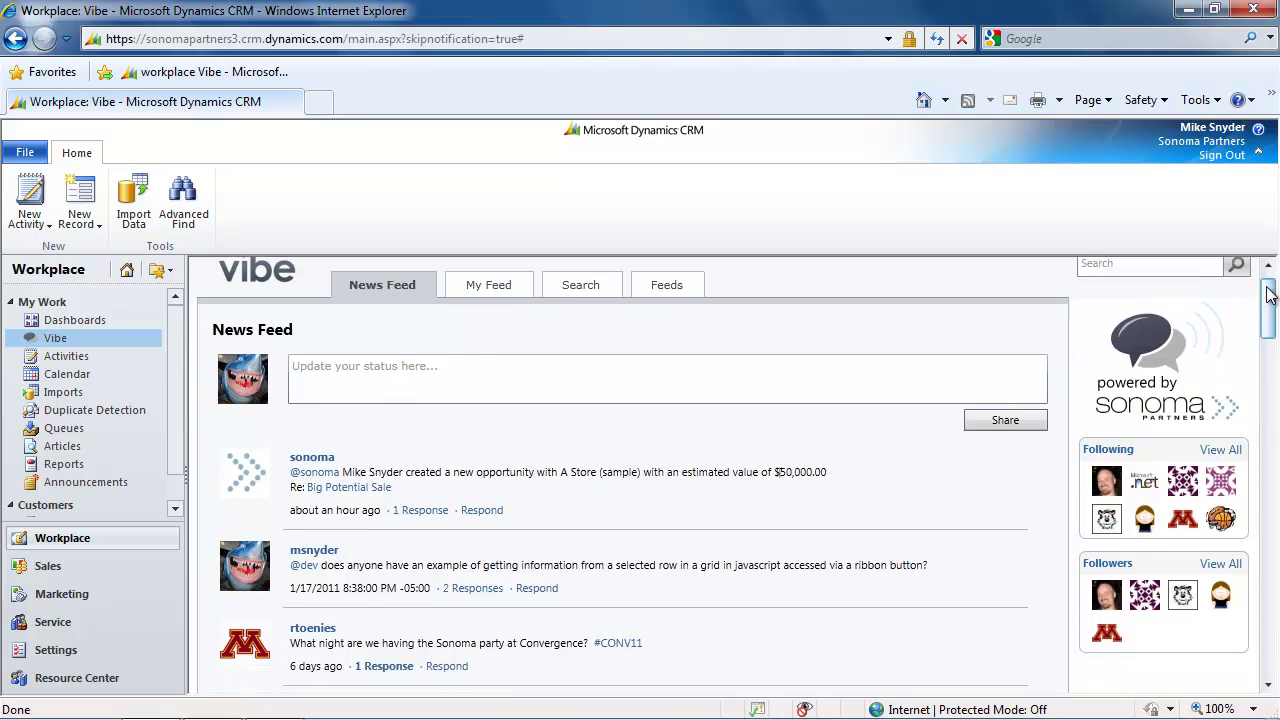
scroll(1268, 315, down, 1)
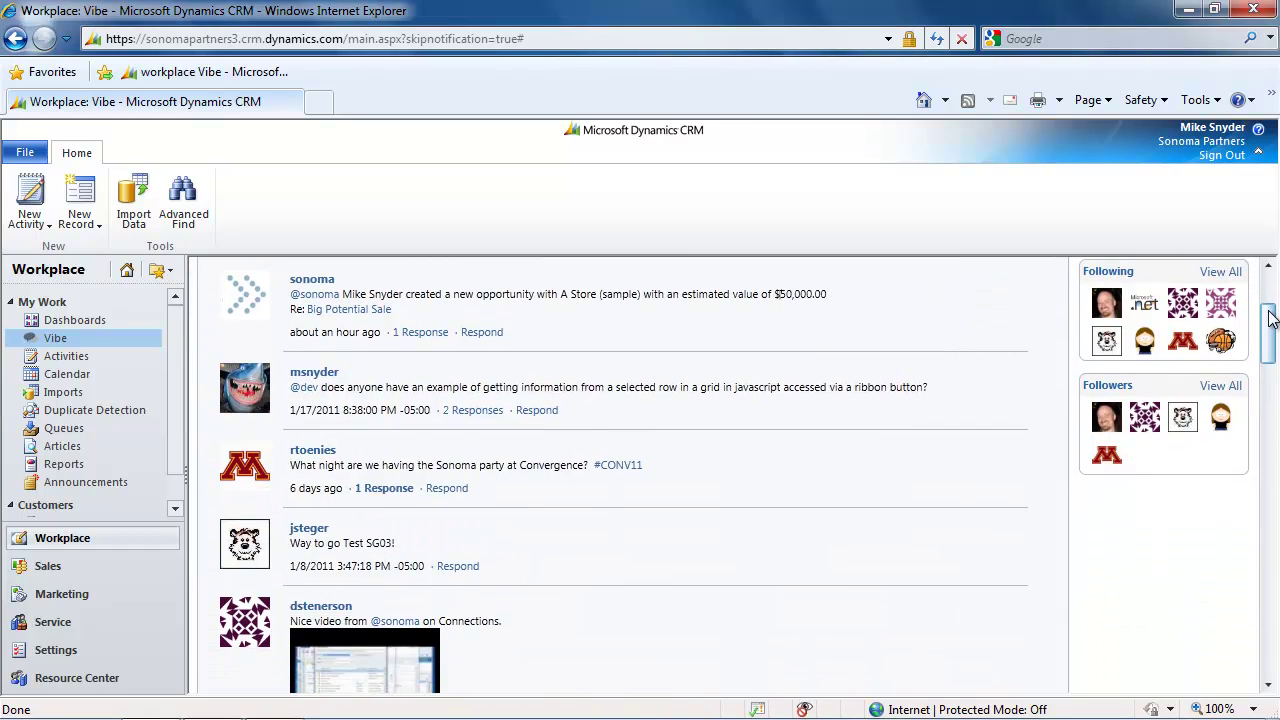
scroll(1039, 300, up, 3)
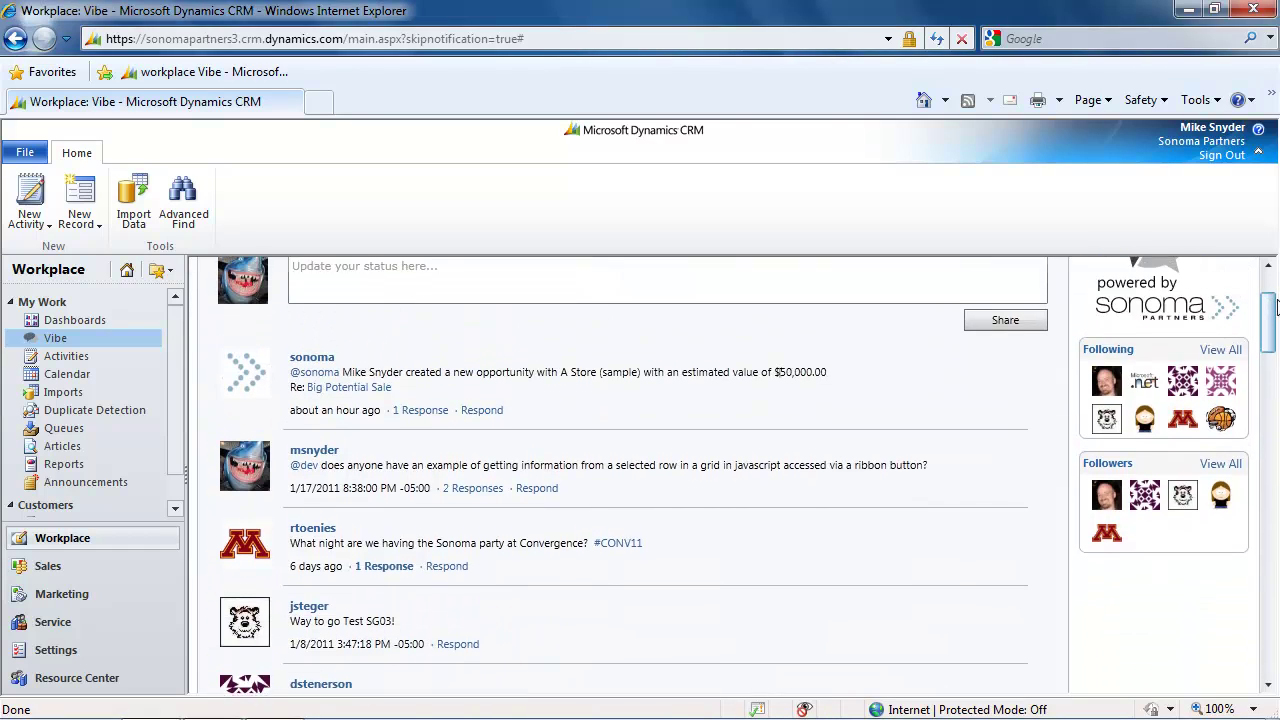
scroll(646, 347, up, 1)
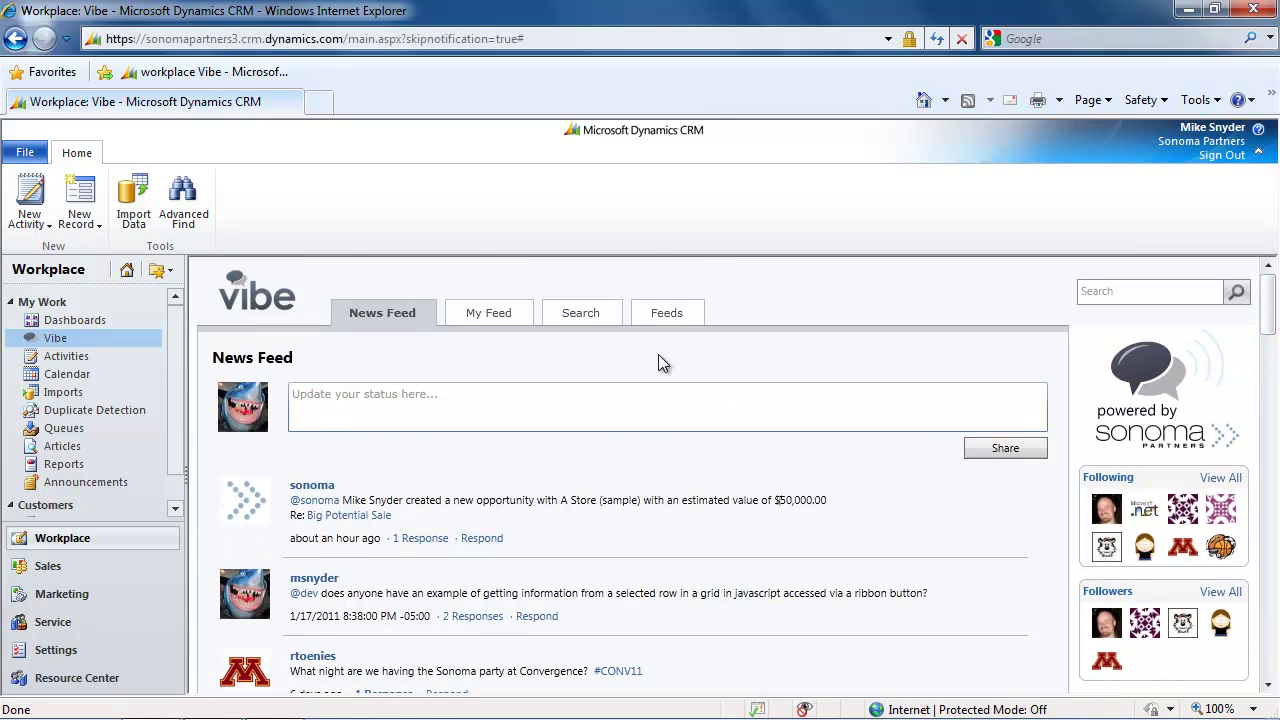
scroll(703, 384, down, 3)
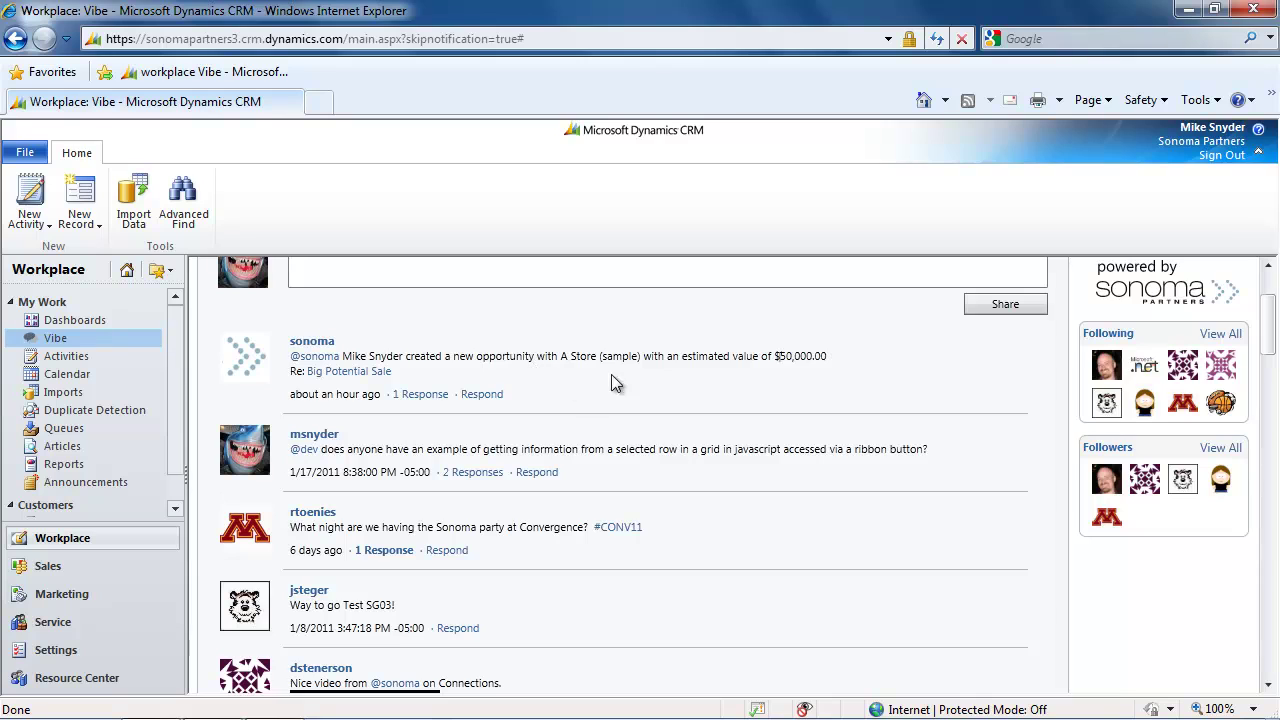
scroll(366, 398, down, 2)
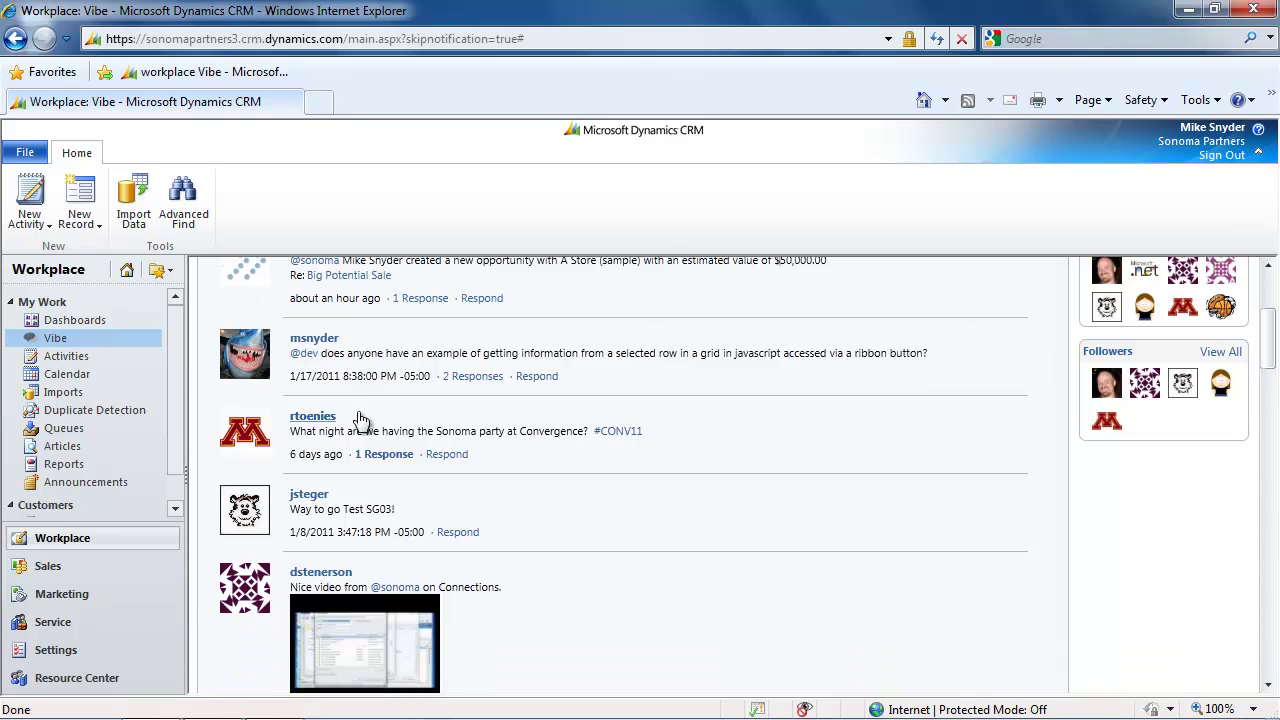
scroll(504, 406, up, 1)
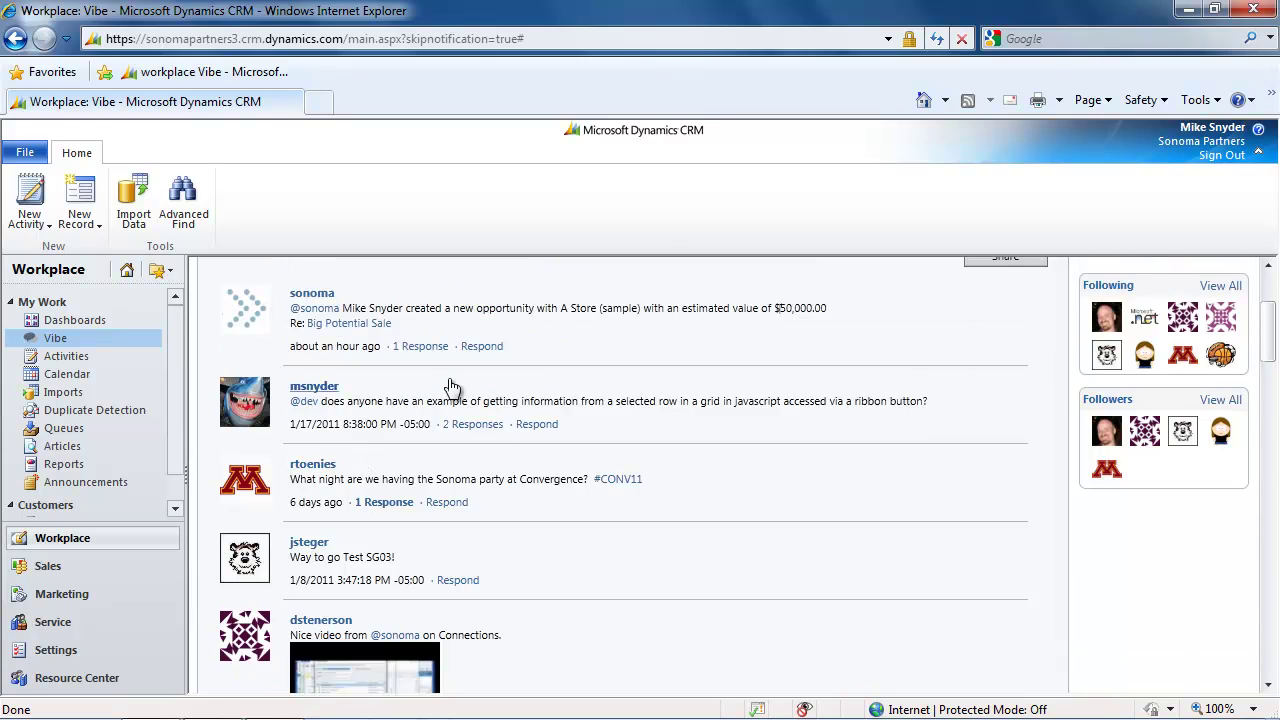
Open the Big Potential Sale opportunity from its feed post, view its closed activities, and close the record
click(376, 326)
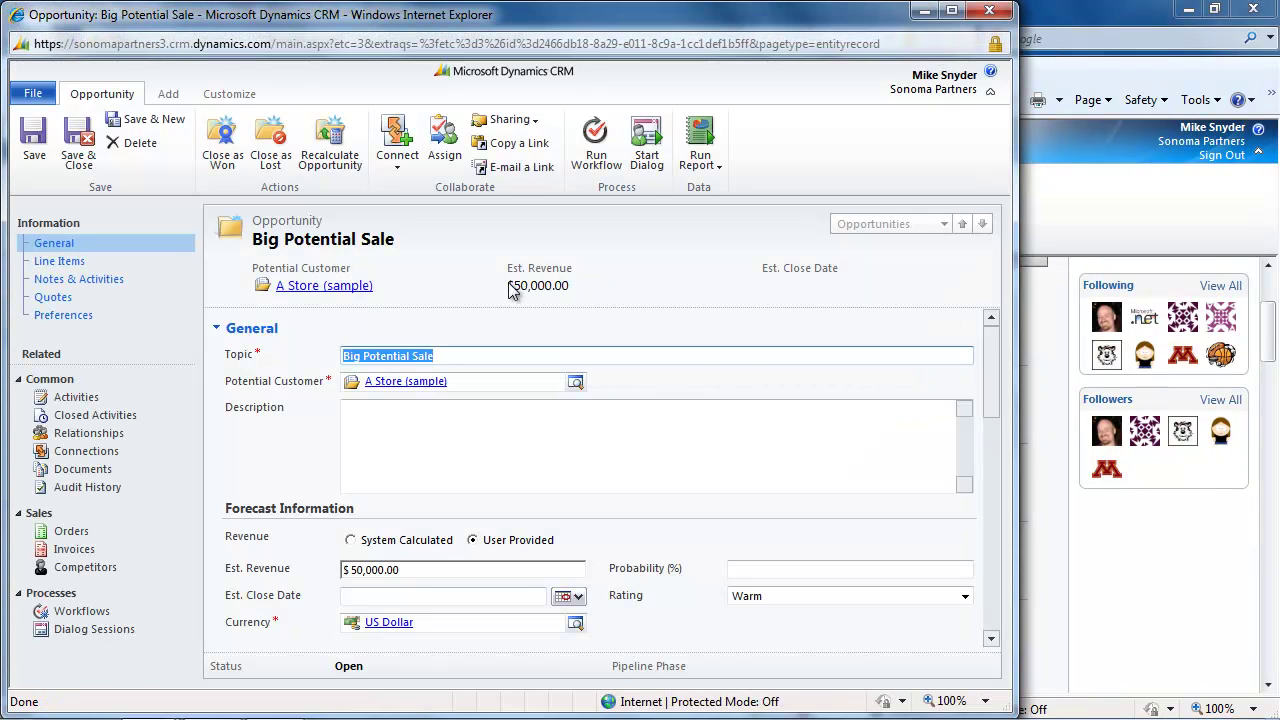
click(502, 434)
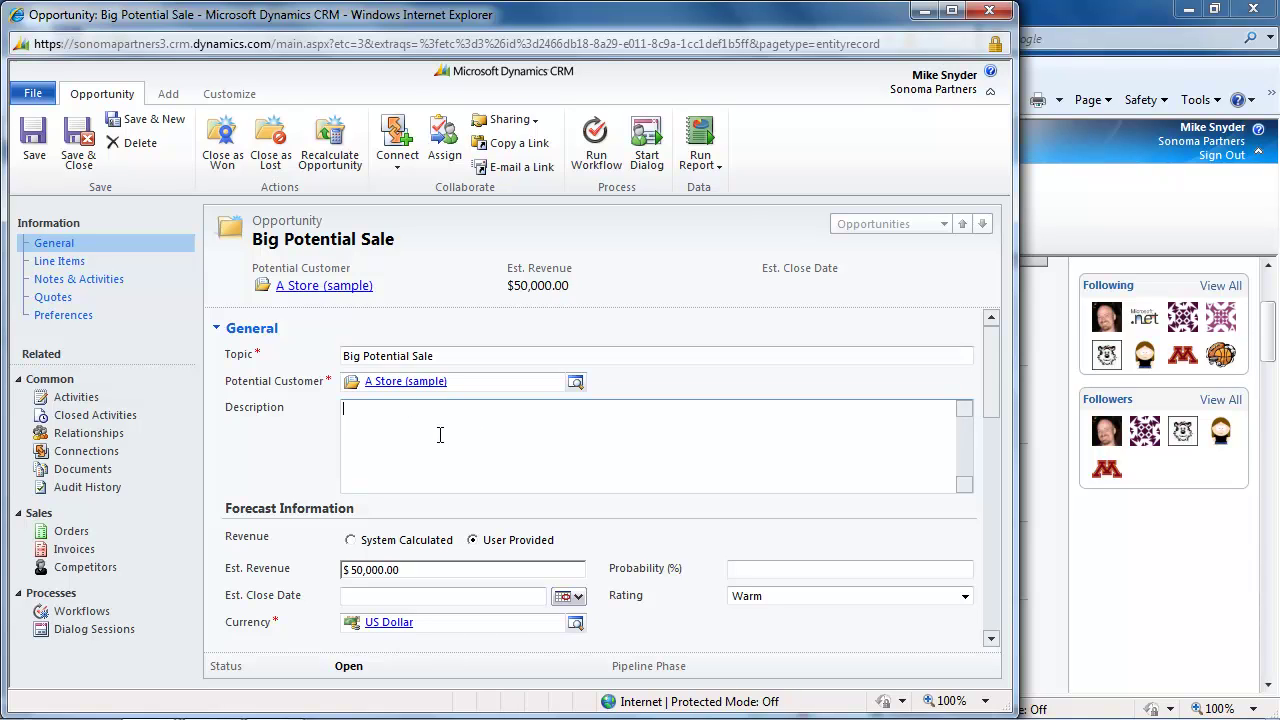
click(137, 418)
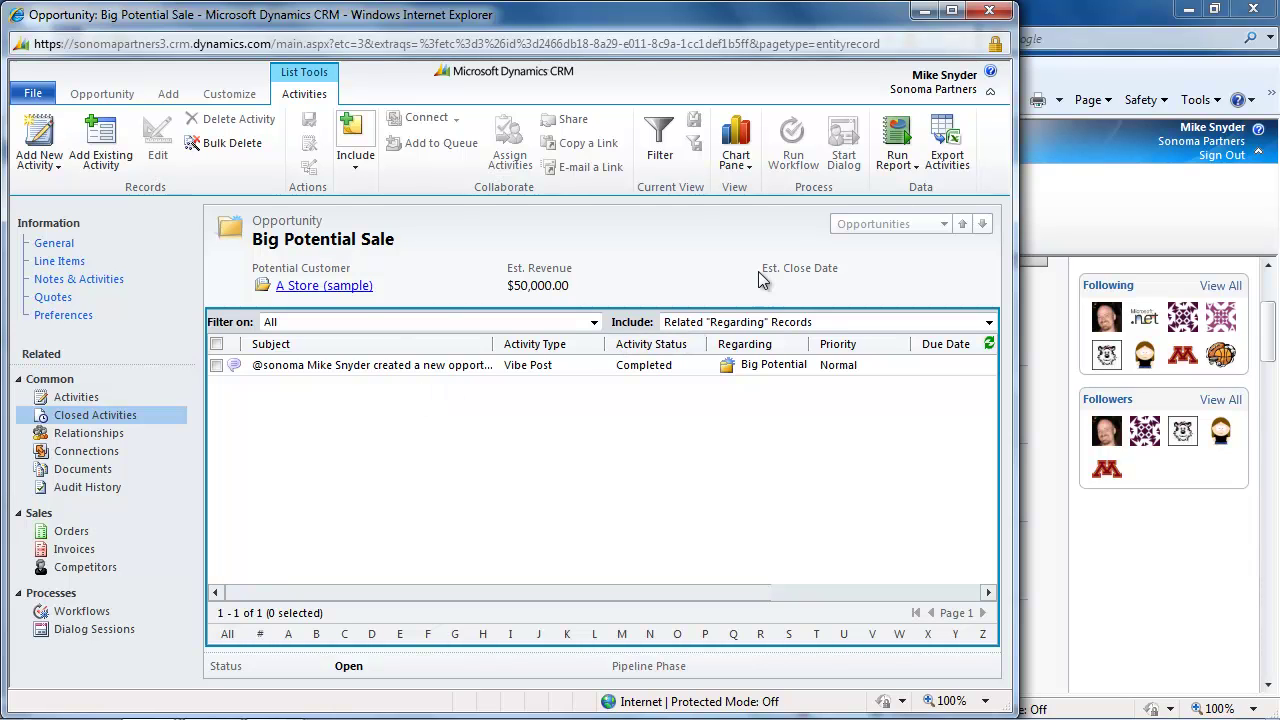
click(990, 11)
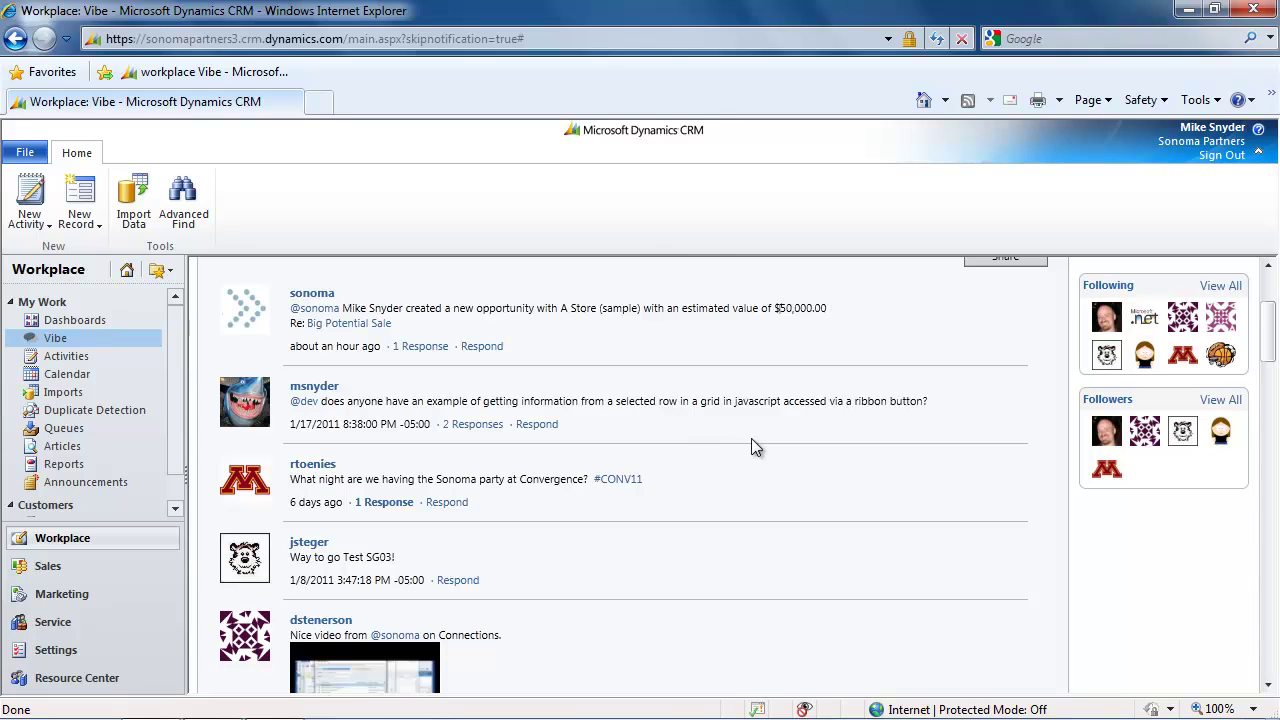
scroll(751, 438, down, 1)
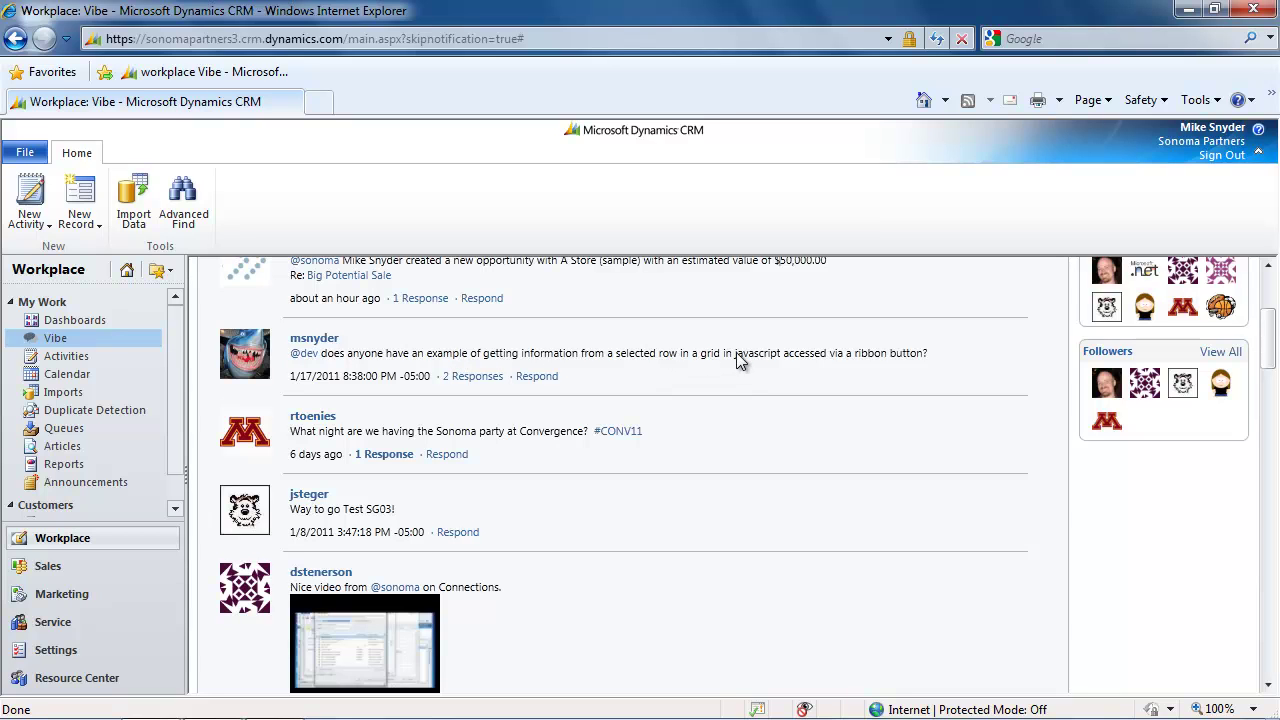
click(478, 377)
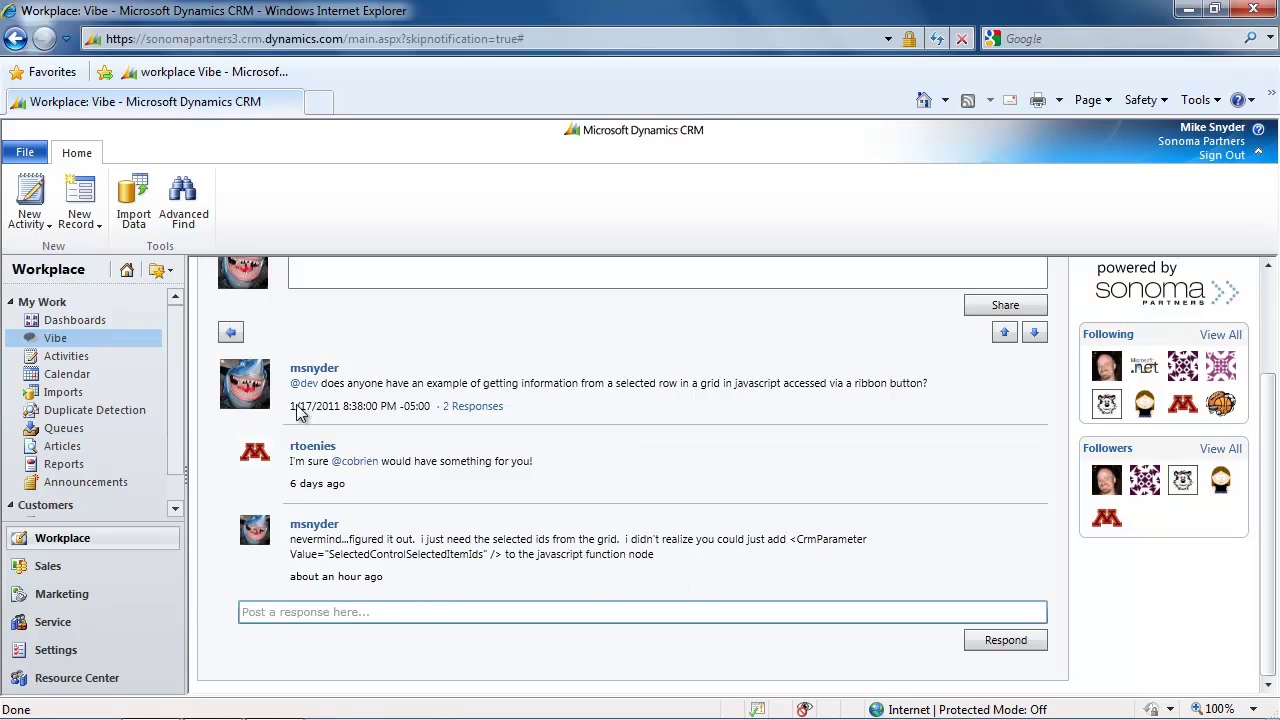
click(230, 332)
View all posts tagged #CONV11 from the Convergence party post and return to the News Feed
scroll(672, 390, down, 2)
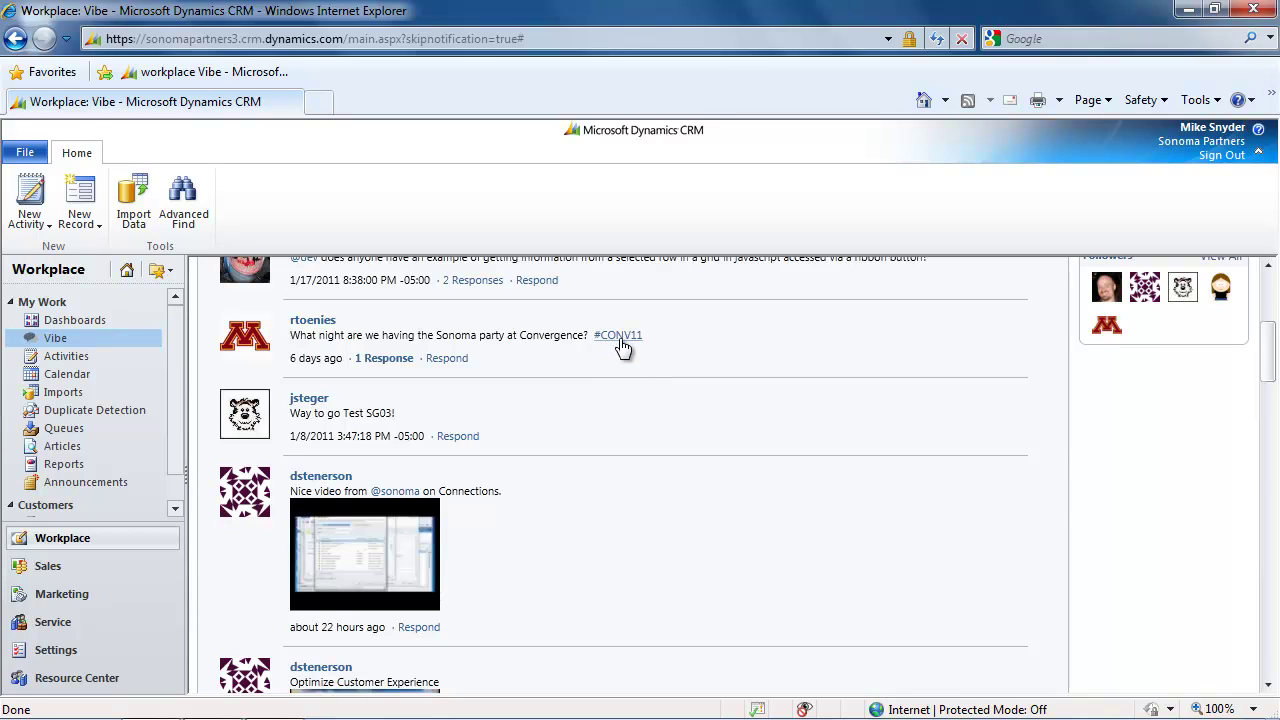
click(620, 340)
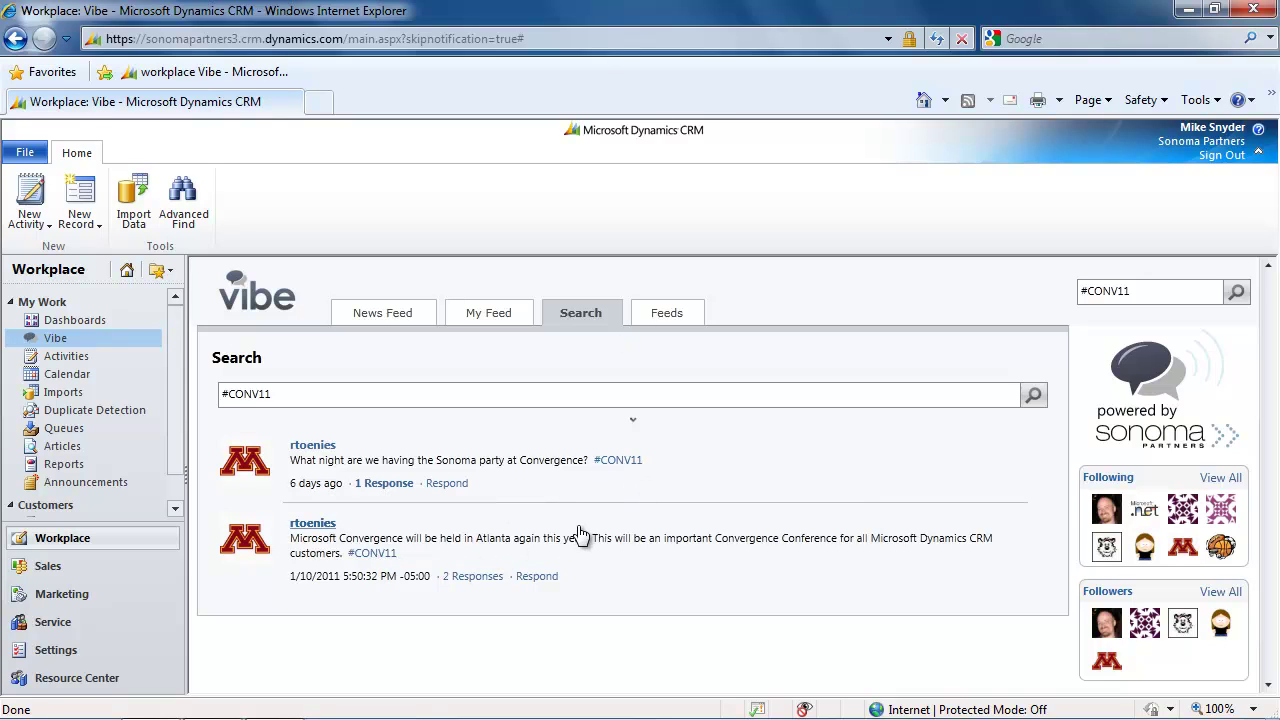
click(400, 322)
Open the video in the Optimize Customer Experience post and close its window
scroll(611, 448, down, 3)
scroll(611, 448, down, 3)
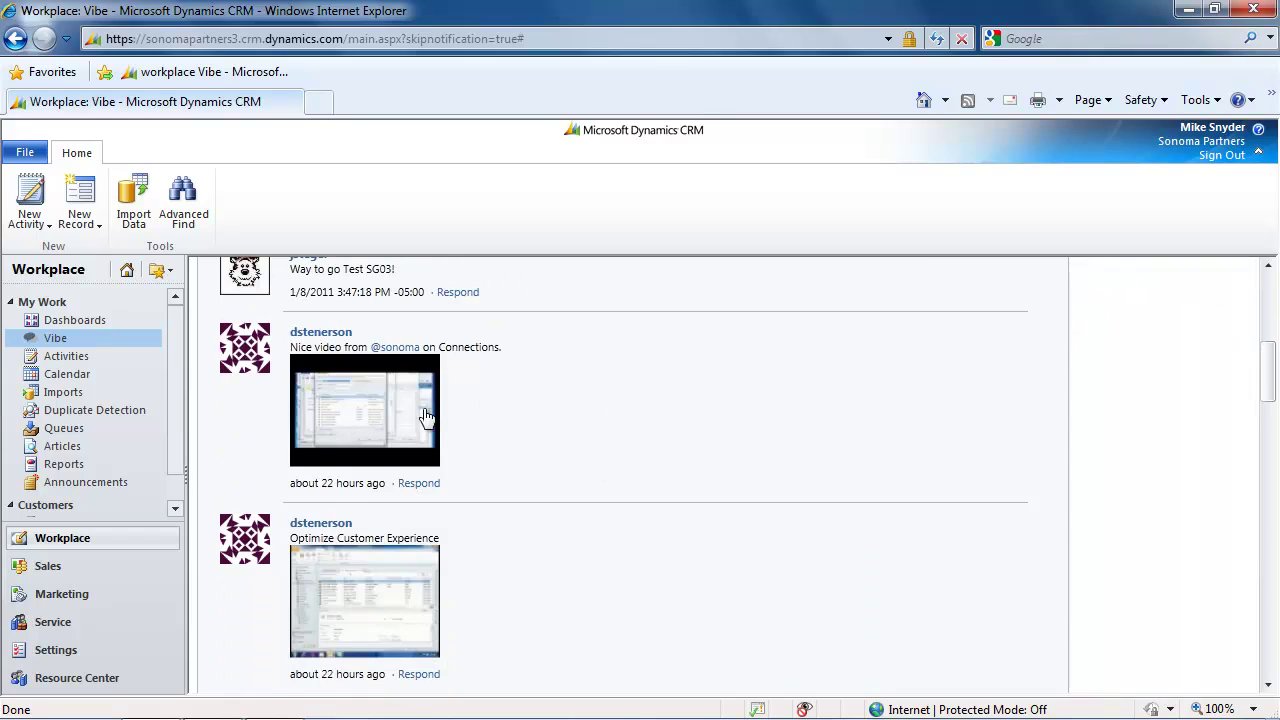
click(418, 600)
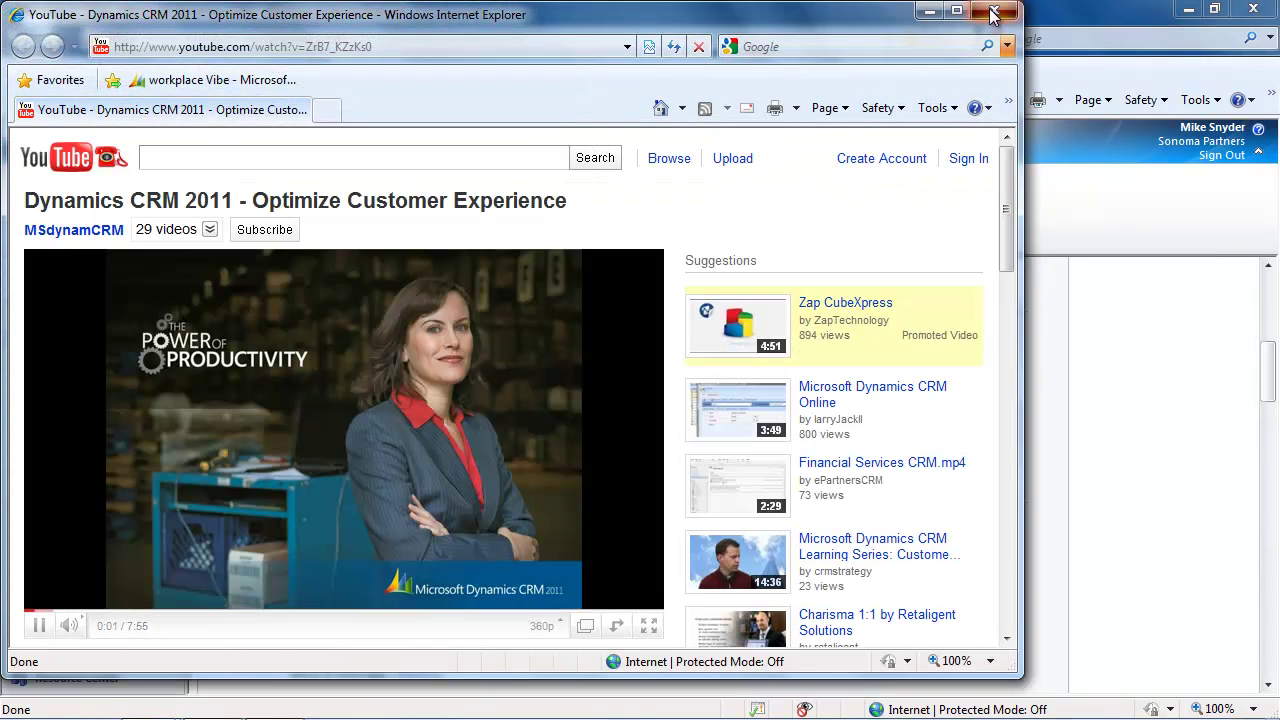
click(993, 13)
Browse the older posts further down the News Feed
scroll(700, 460, down, 3)
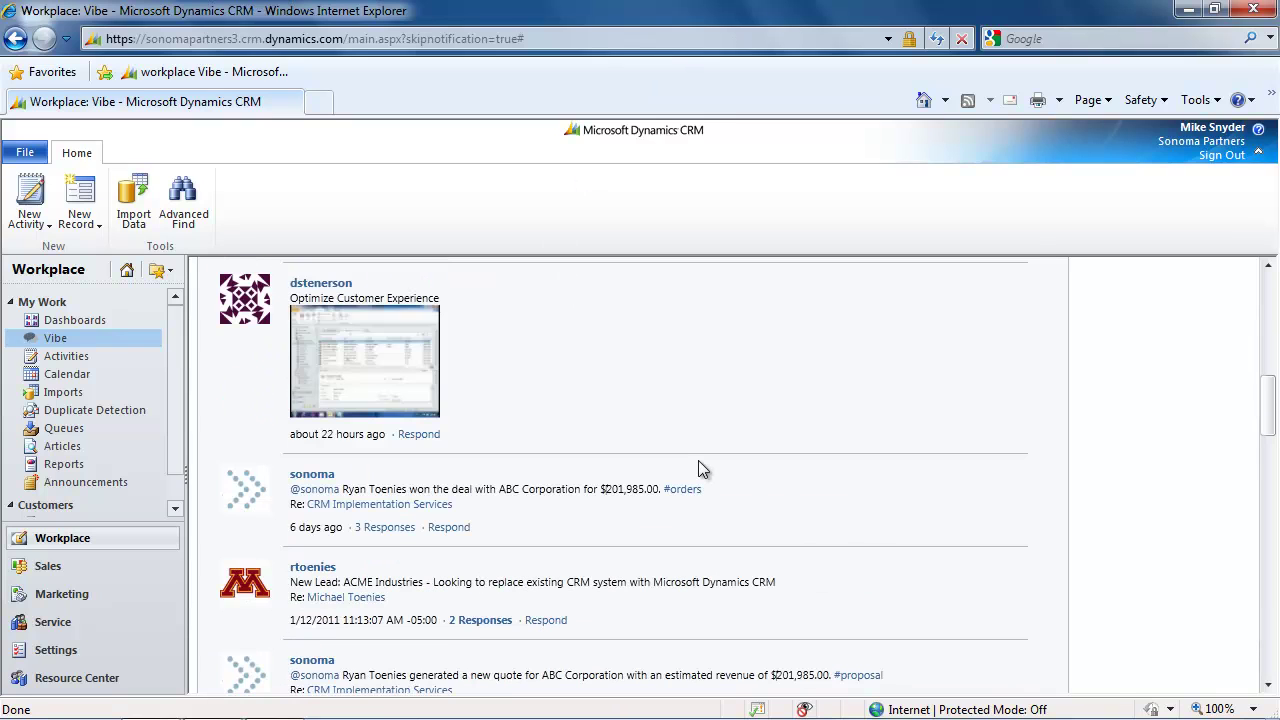
scroll(750, 392, down, 3)
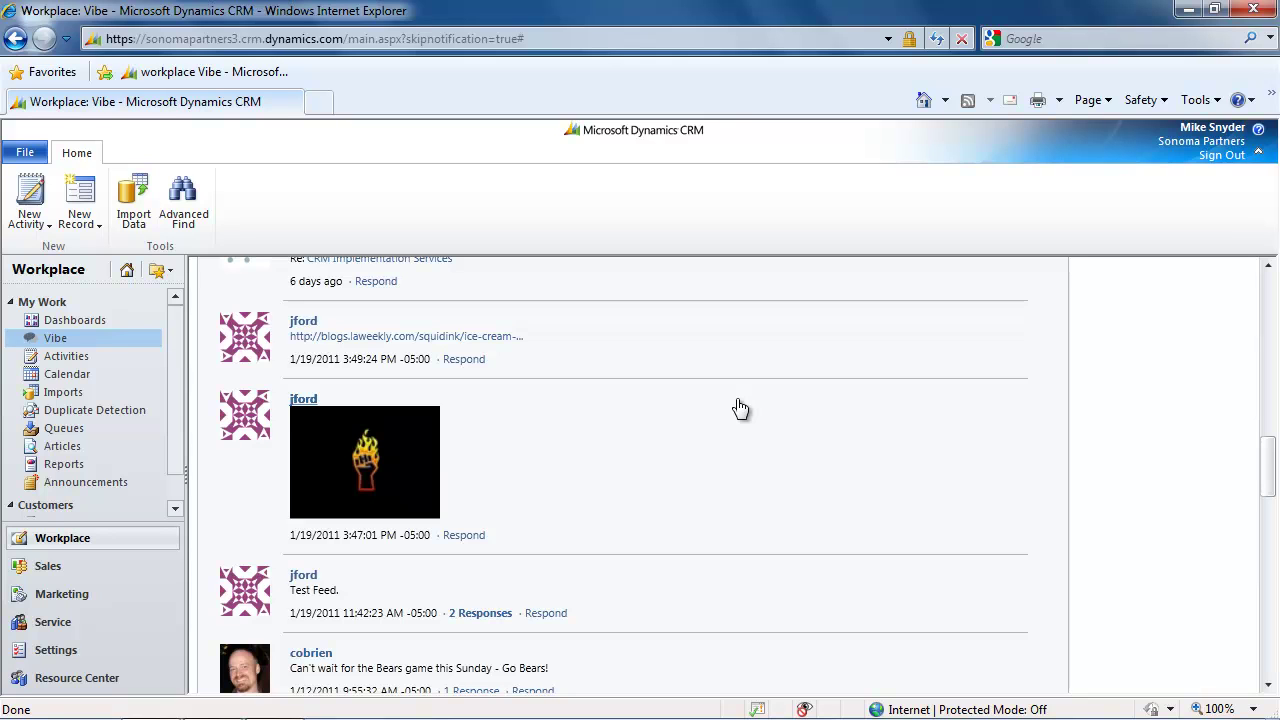
scroll(782, 389, up, 8)
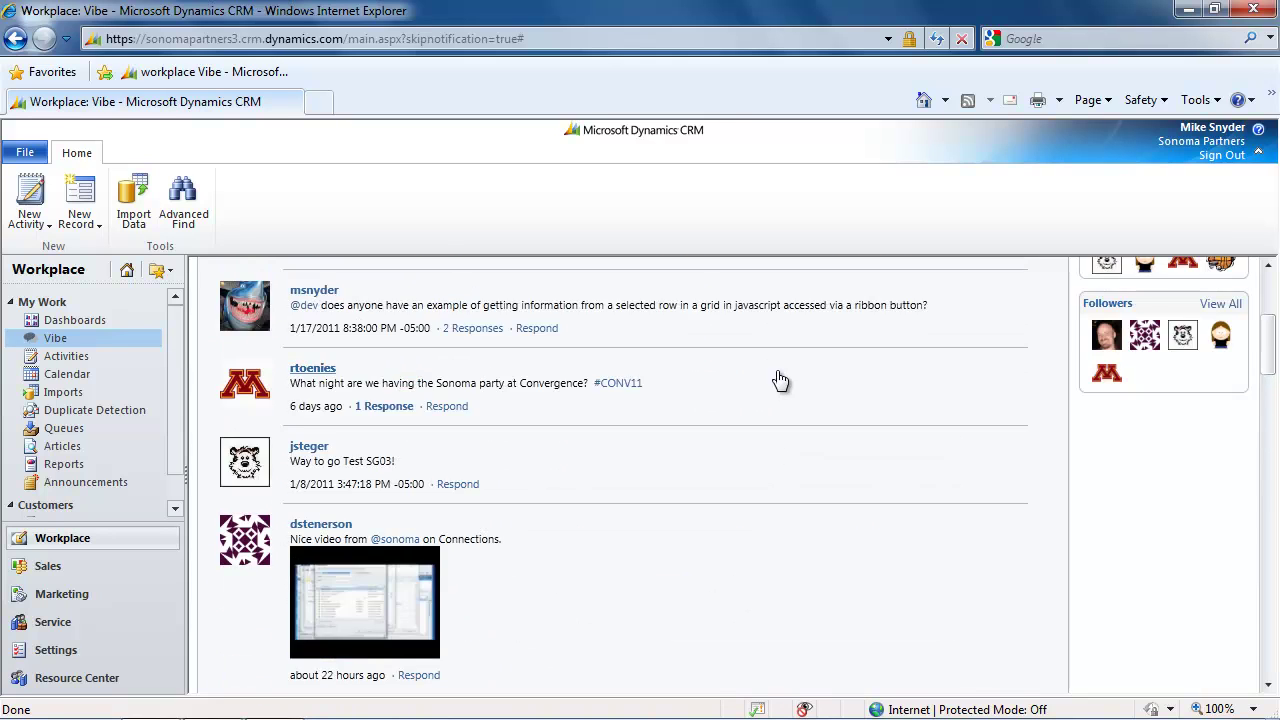
scroll(780, 380, up, 3)
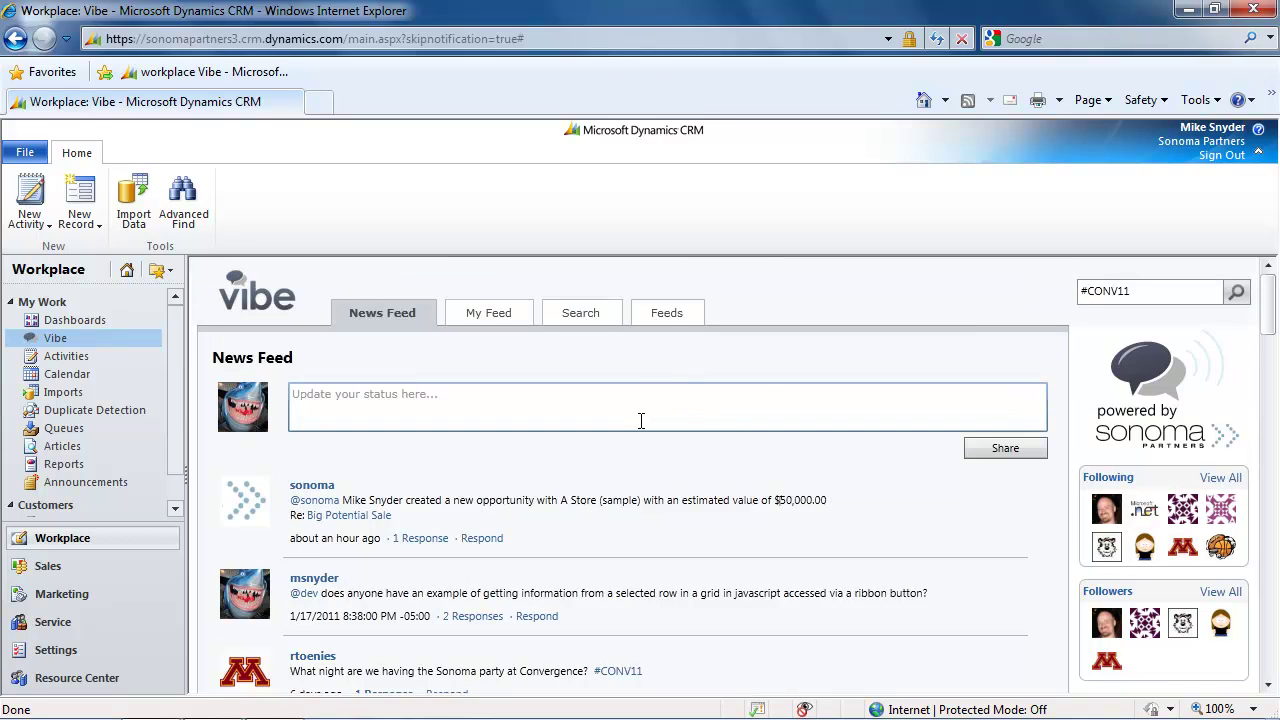
Unfollow the sports group in the list of feeds
click(668, 316)
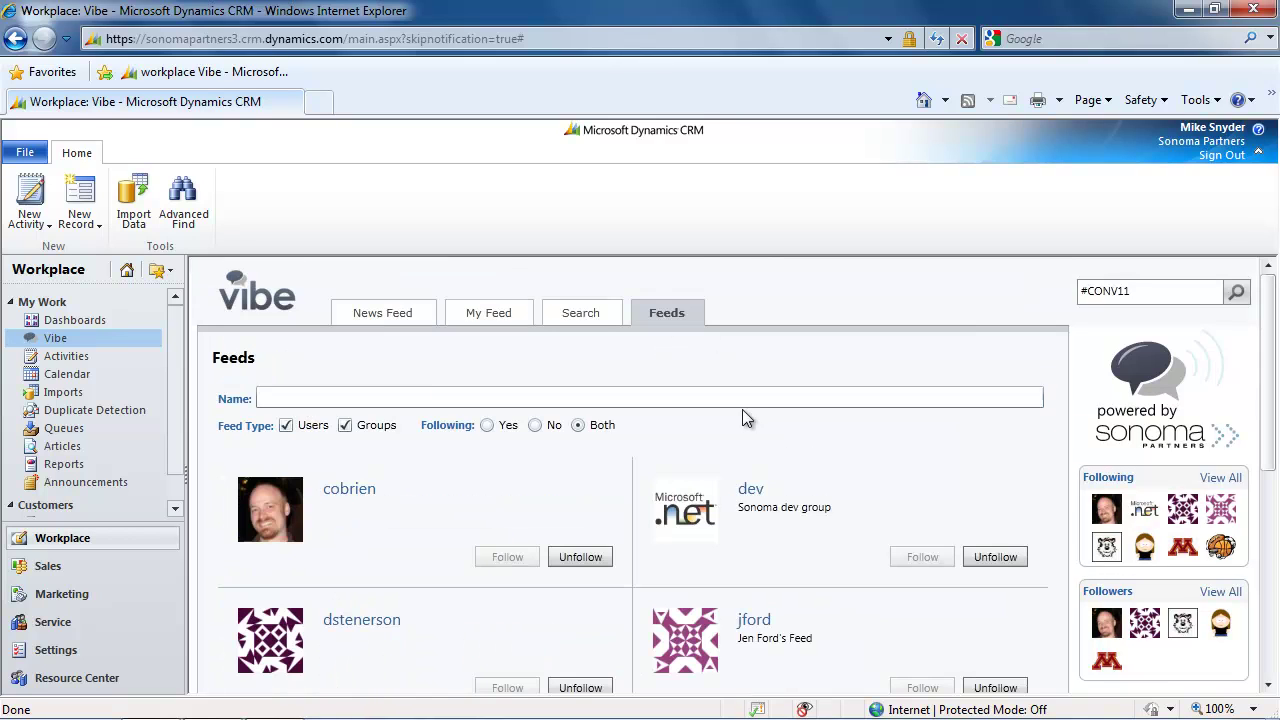
scroll(789, 410, down, 2)
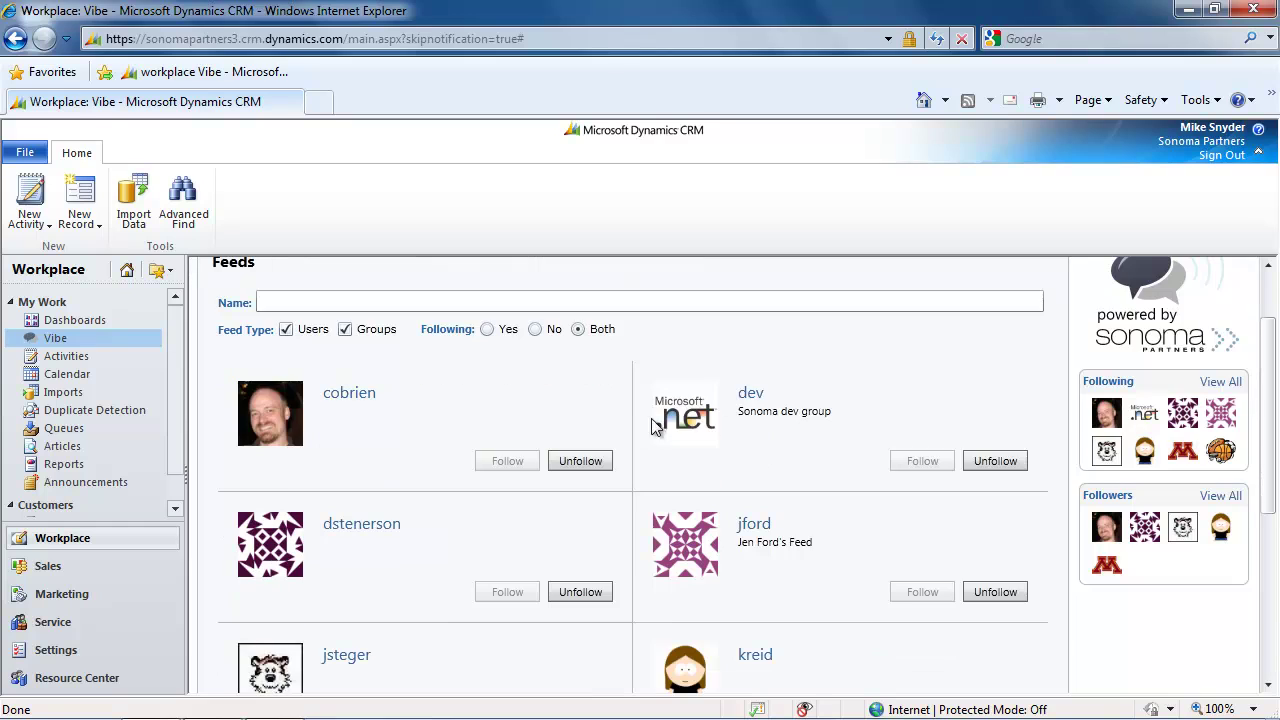
scroll(534, 438, down, 4)
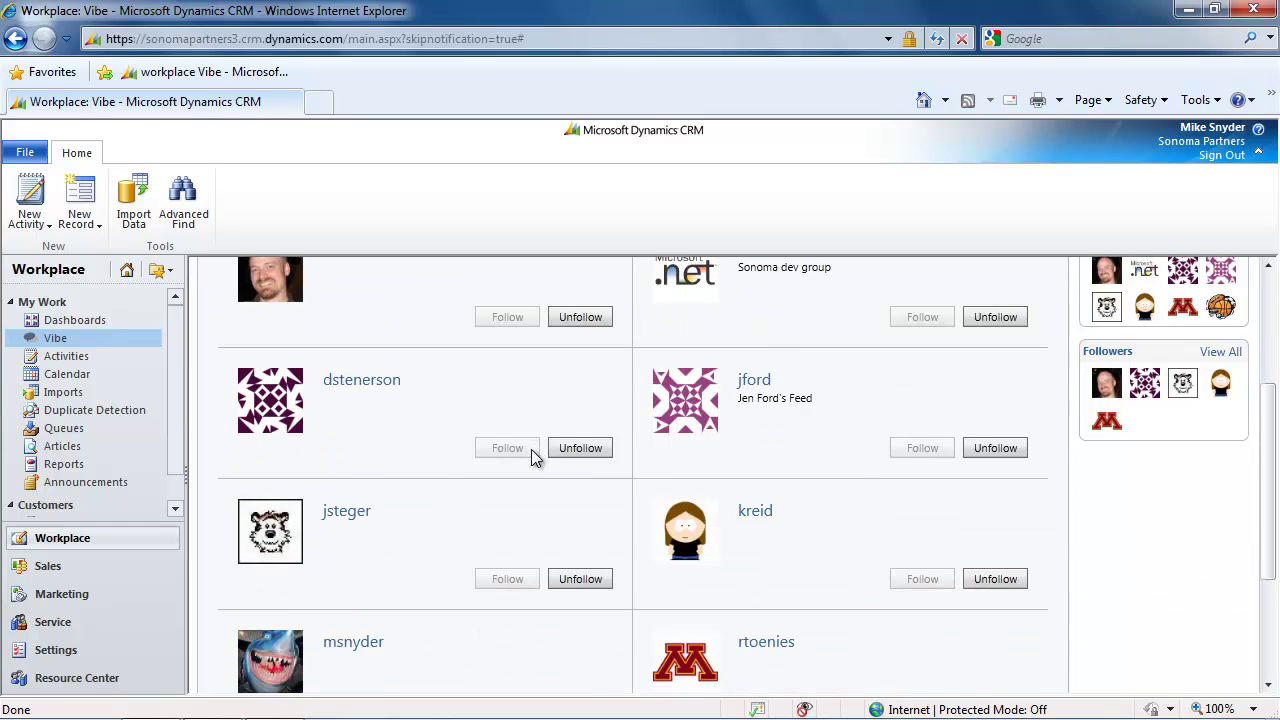
scroll(530, 452, down, 3)
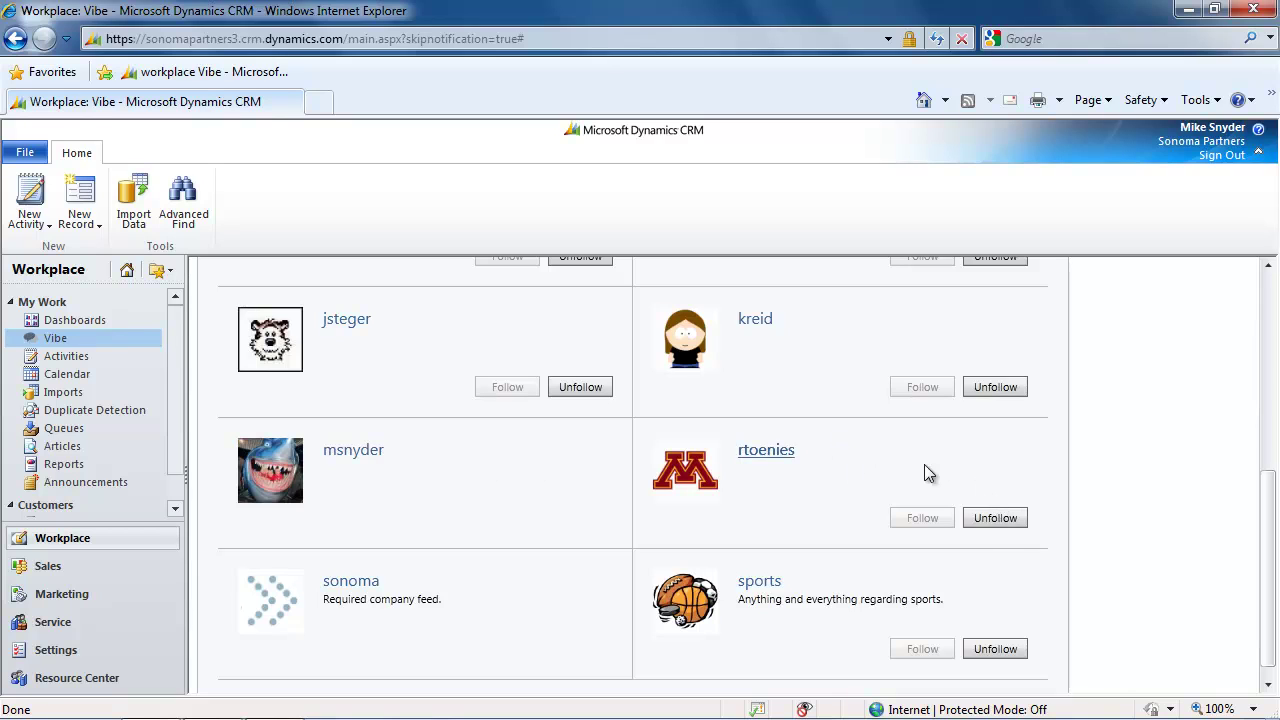
click(1000, 652)
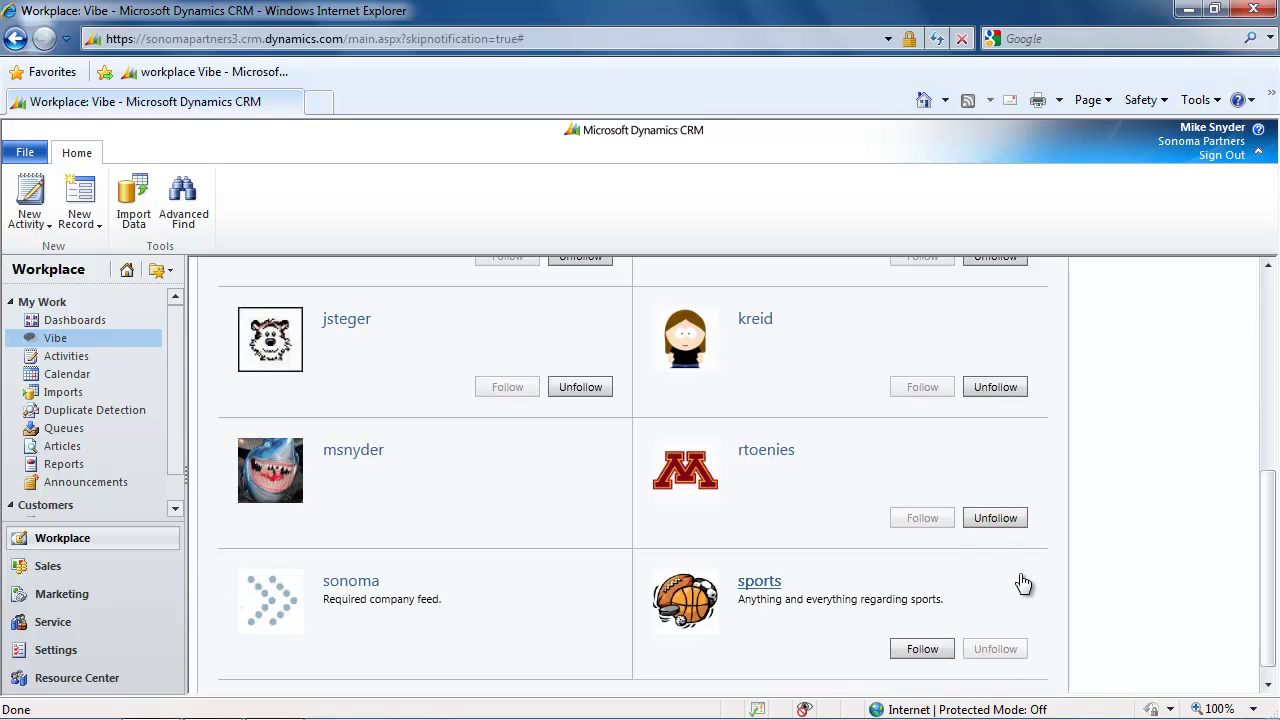
Return to the News Feed and review the posts from the remaining followed feeds
scroll(600, 420, up, 9)
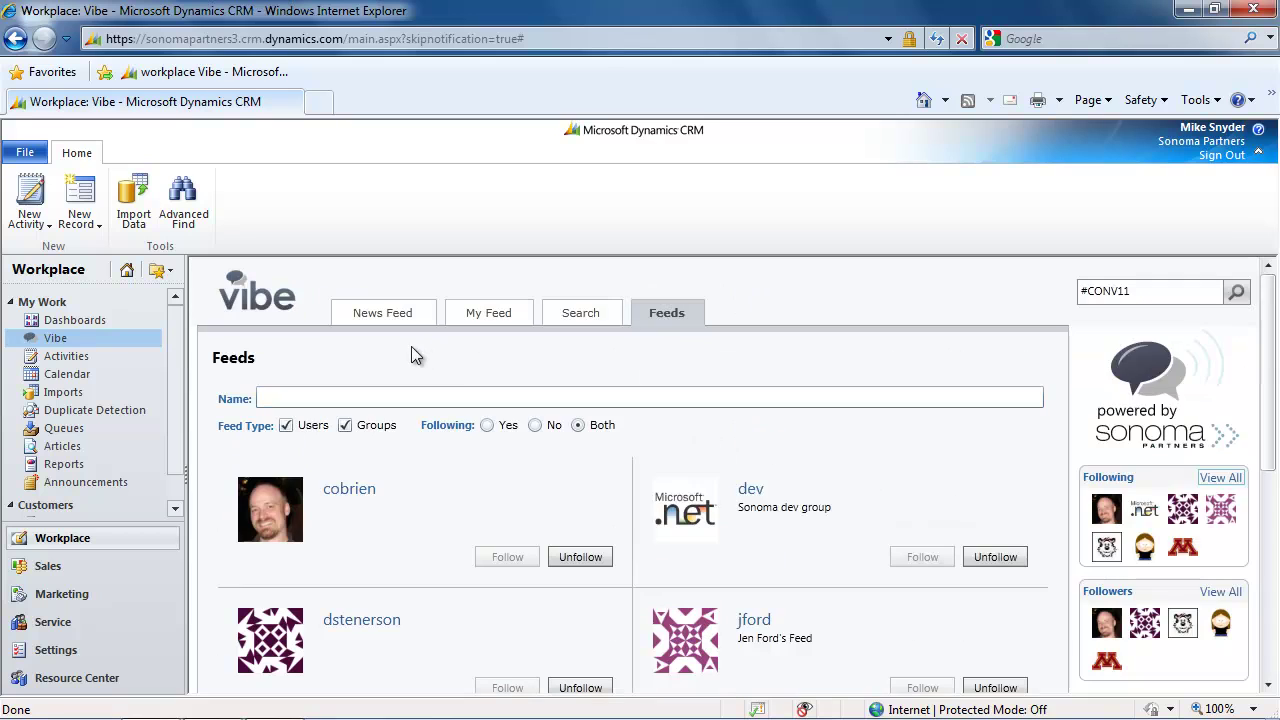
scroll(515, 374, down, 5)
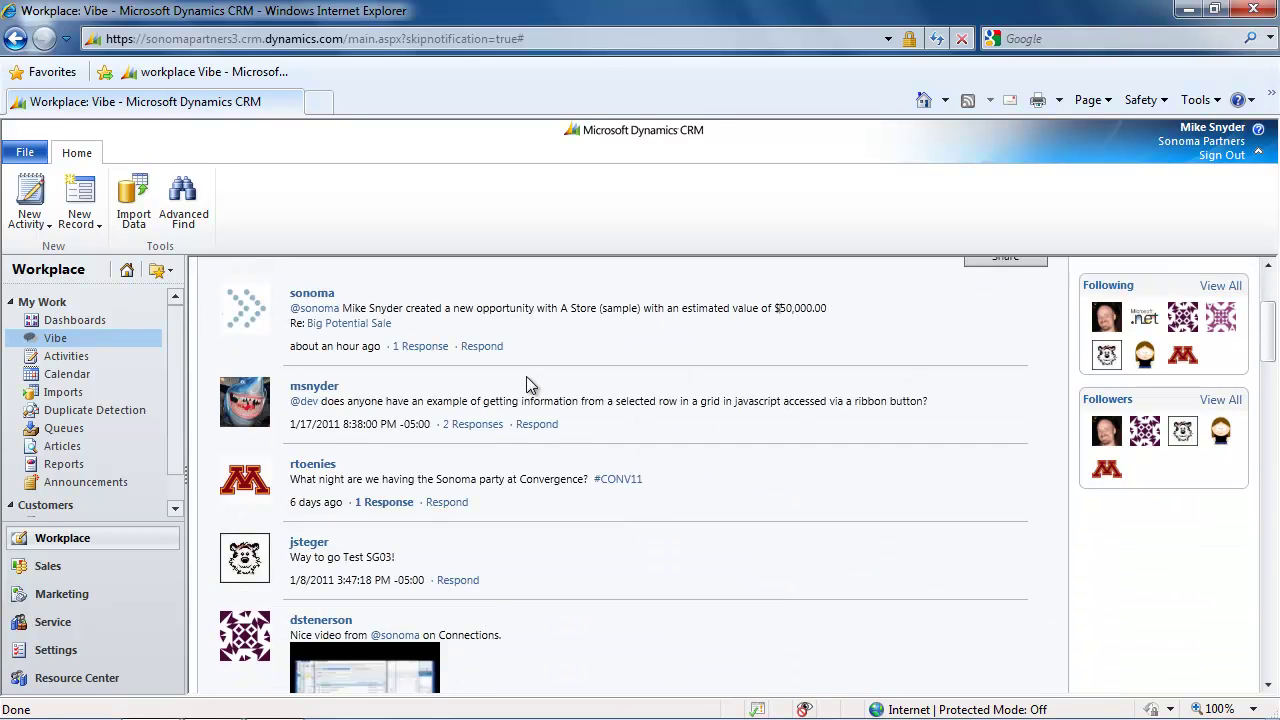
scroll(586, 491, up, 5)
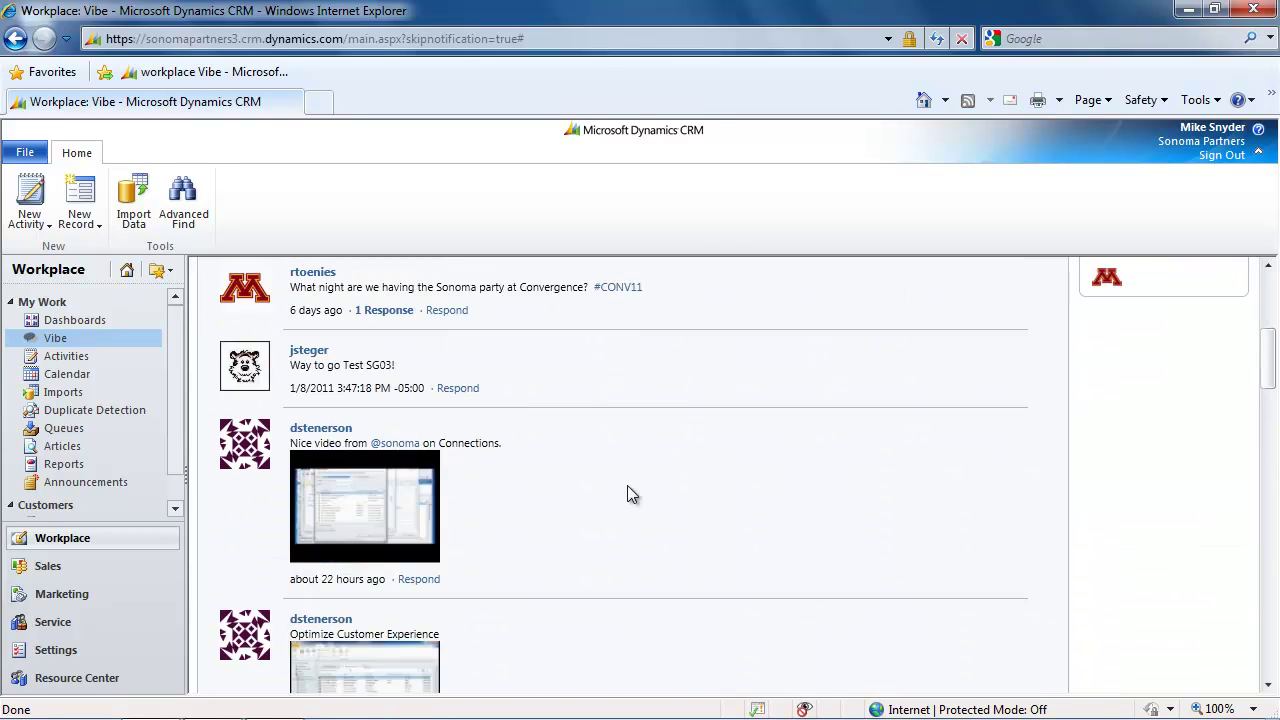
Follow the sports group again in the list of feeds
click(684, 312)
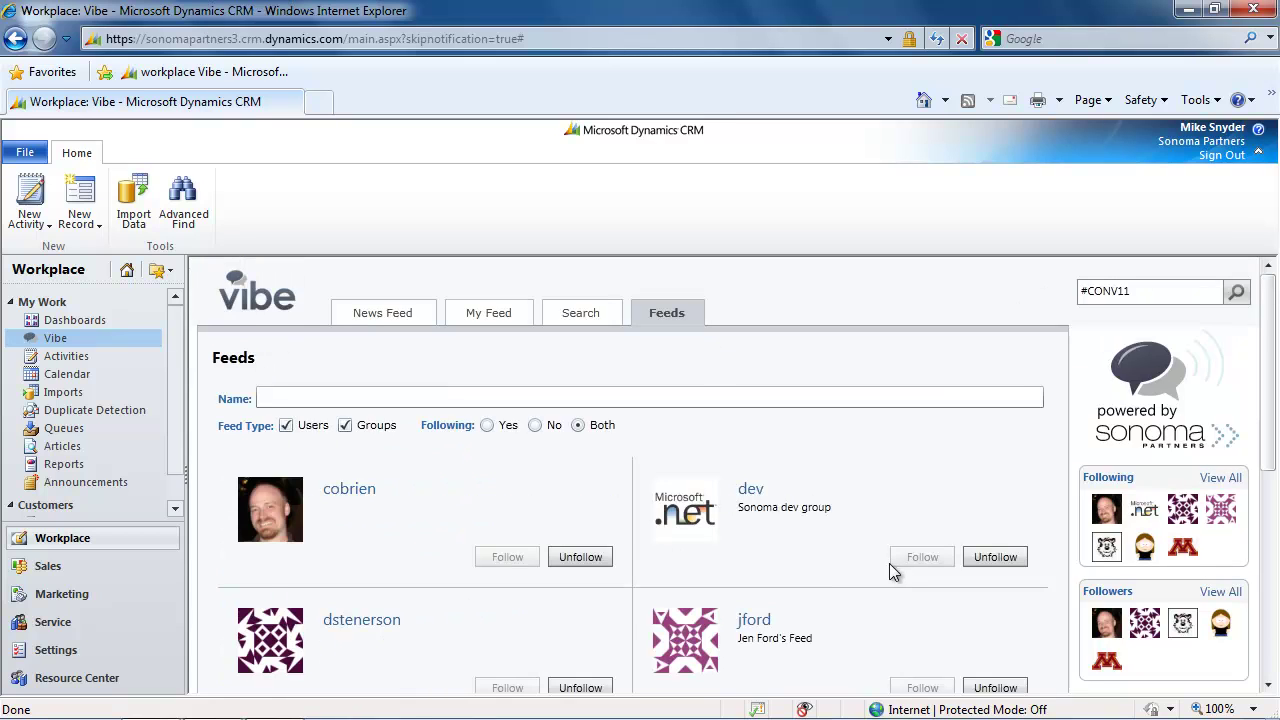
scroll(889, 563, down, 4)
scroll(958, 660, down, 1)
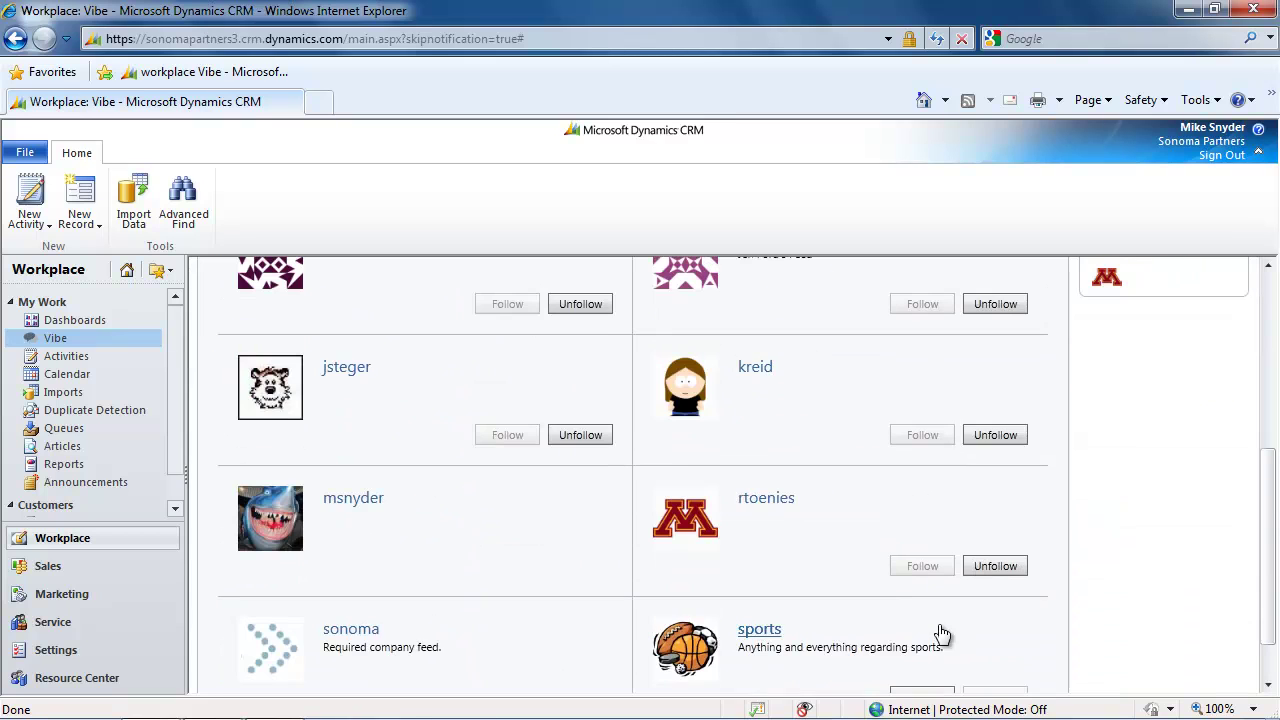
Search the Vibe posts for "ribbon"
scroll(895, 520, up, 5)
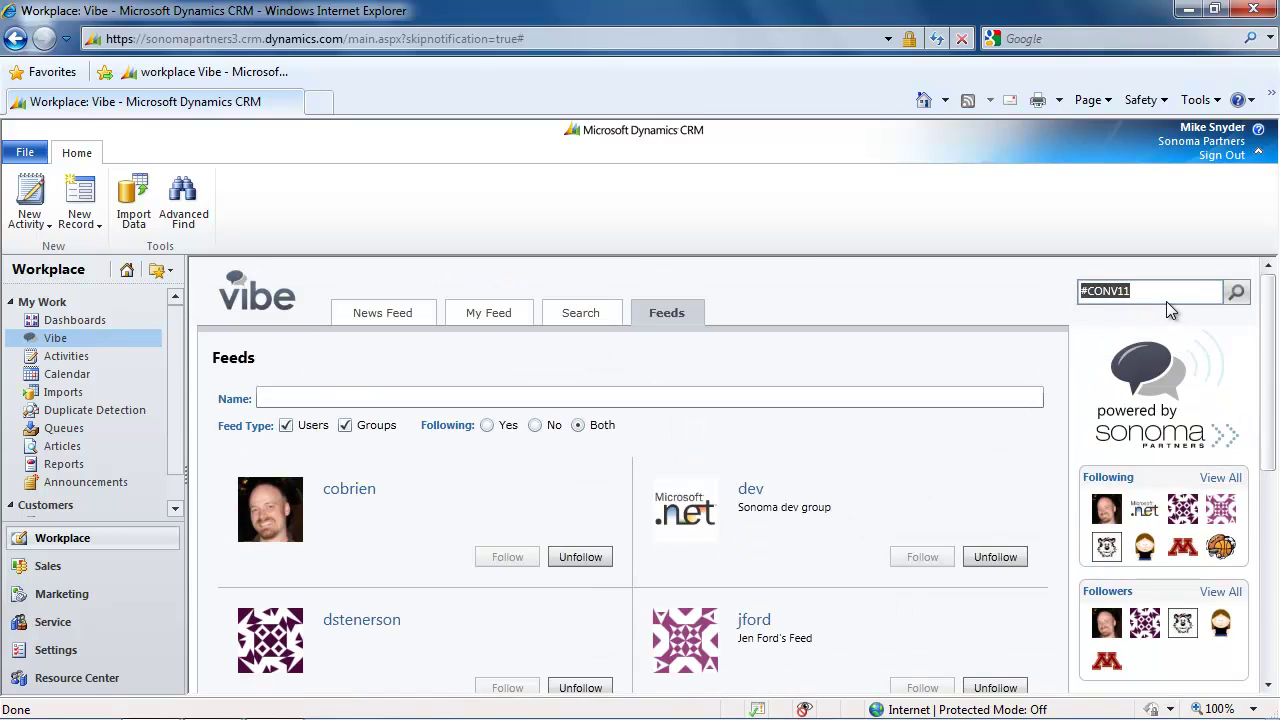
text(ribbon)
key(Return)
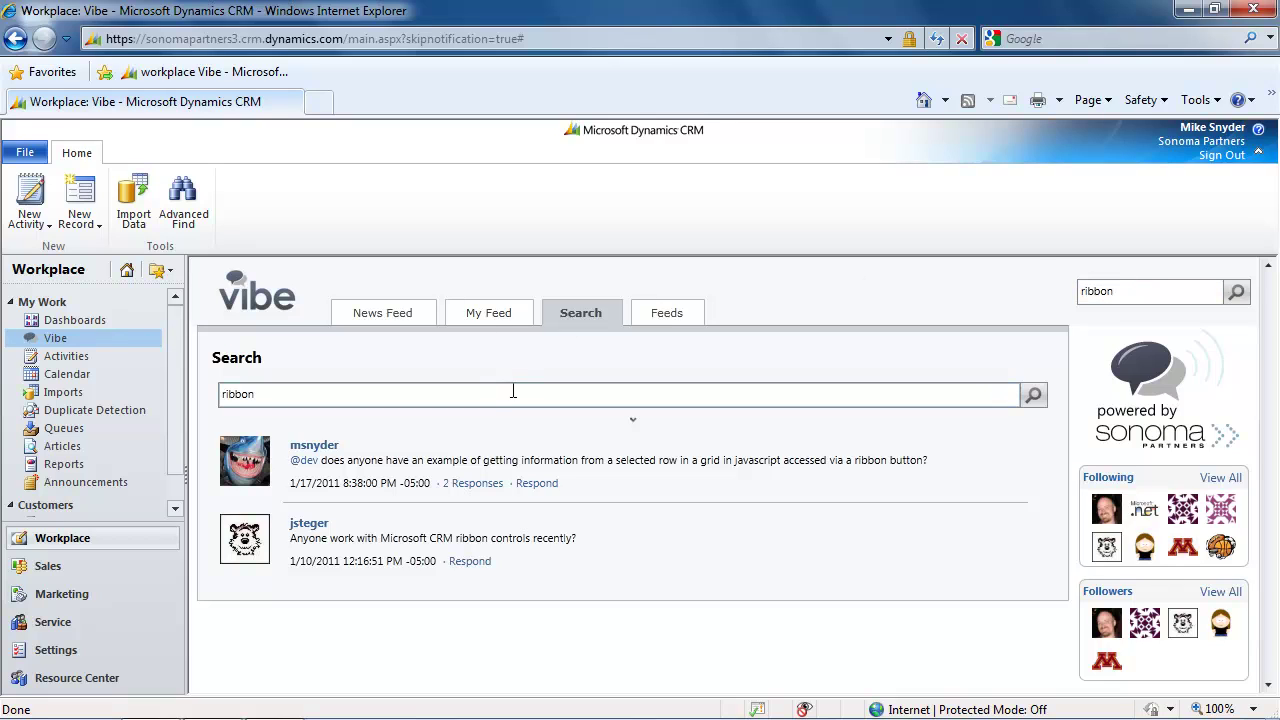
Open the Dashboards area of the Workplace
click(100, 322)
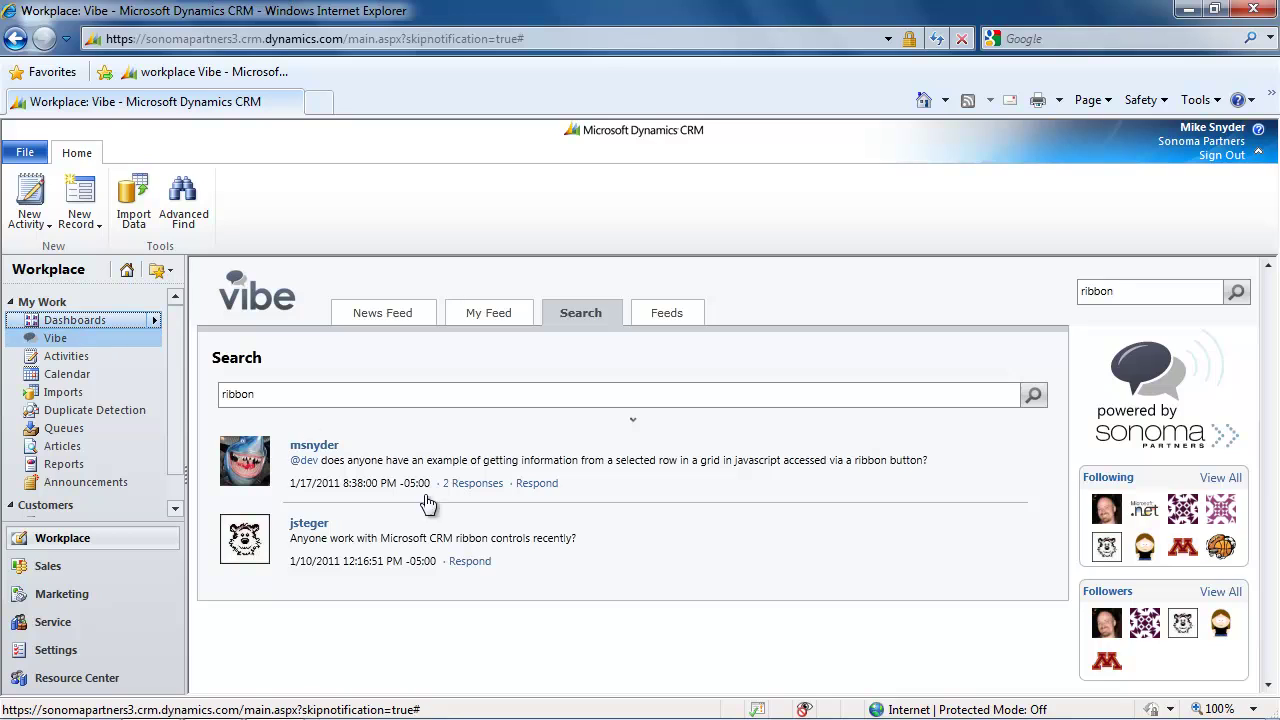